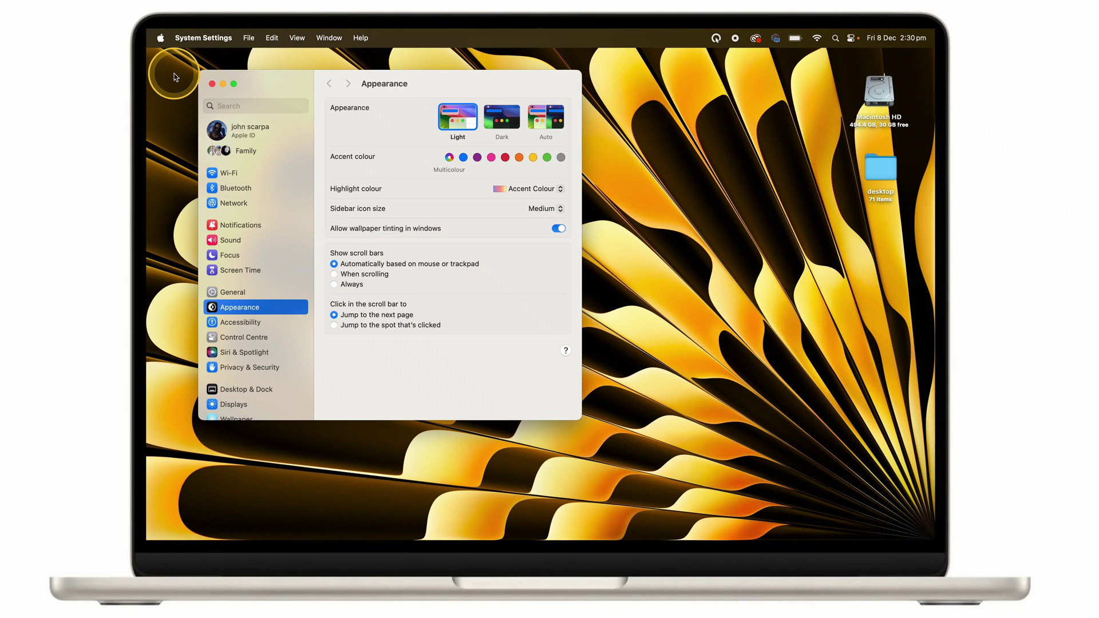
# Step: Switch on Screen Sharing under General › Sharing and open its options dialog
pyautogui.click(243, 294)
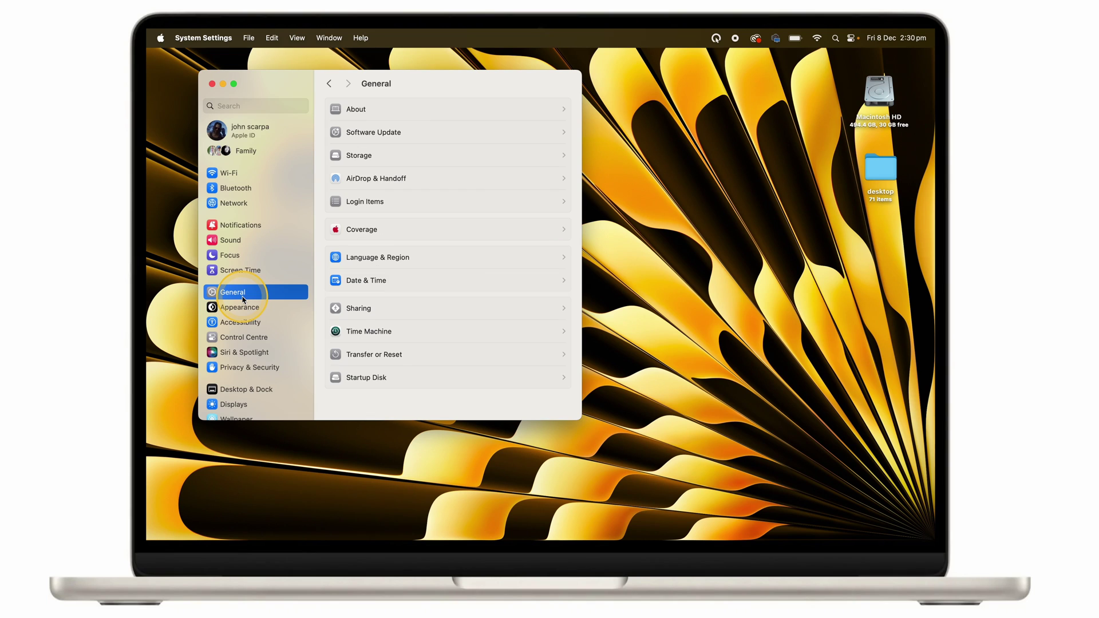
pyautogui.click(395, 309)
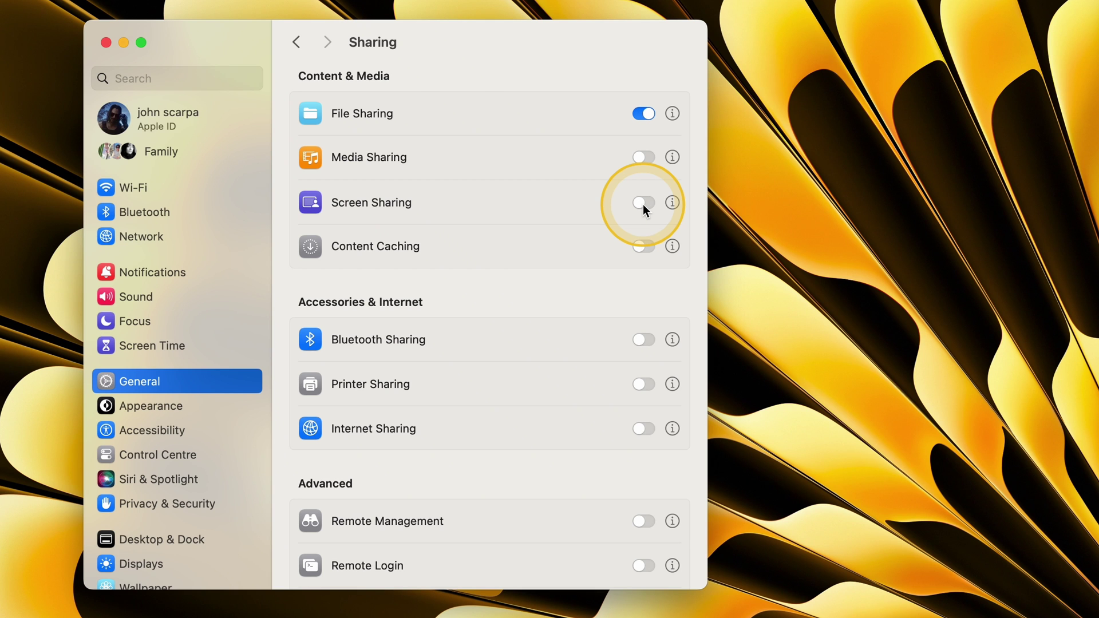
pyautogui.click(643, 203)
pyautogui.click(672, 202)
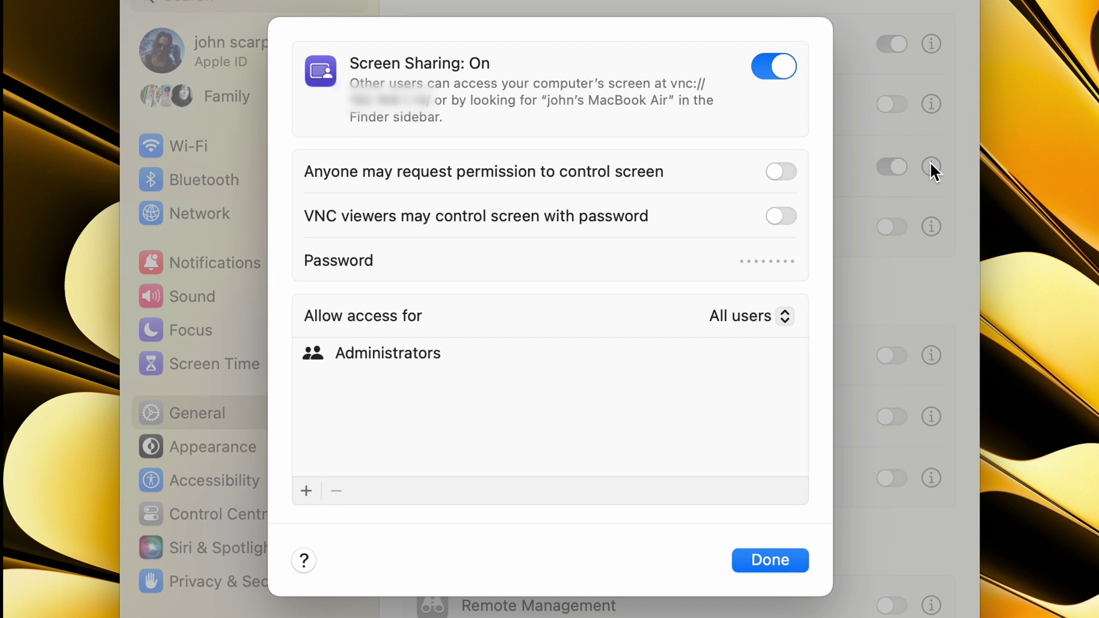
# Step: Let anyone request control and let VNC viewers control the screen with a password
pyautogui.click(778, 175)
pyautogui.click(784, 218)
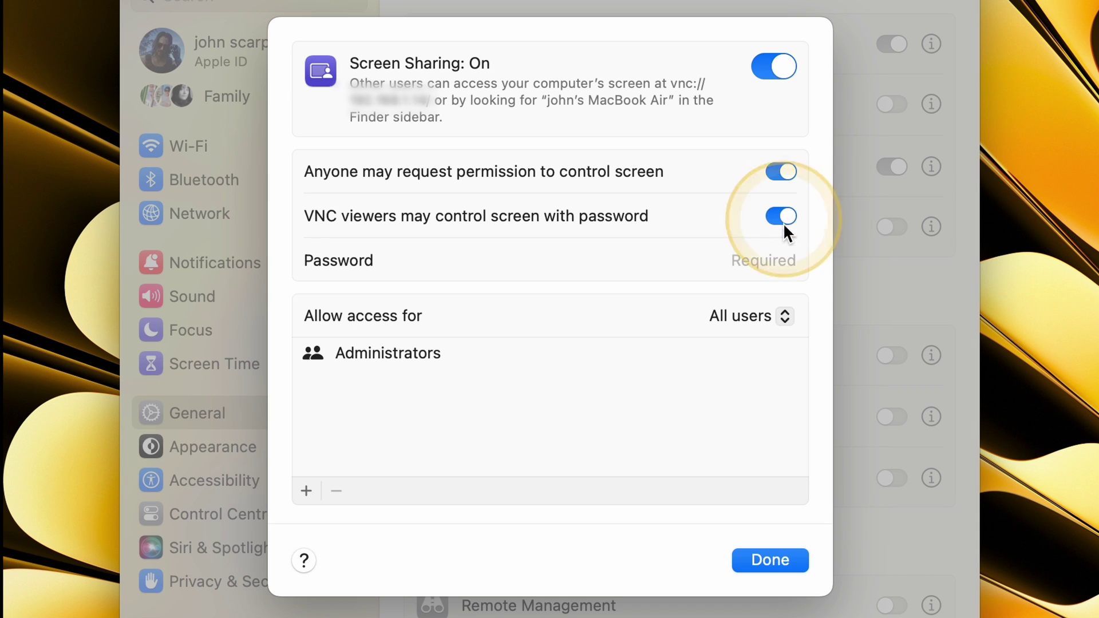
pyautogui.click(756, 260)
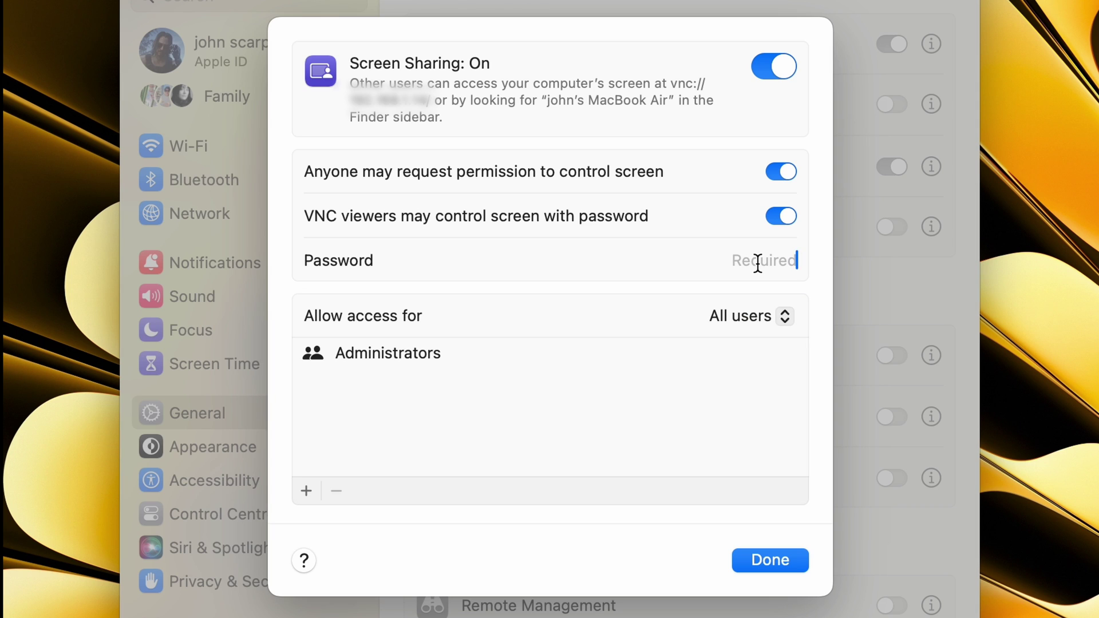
pyautogui.write('1234567890')
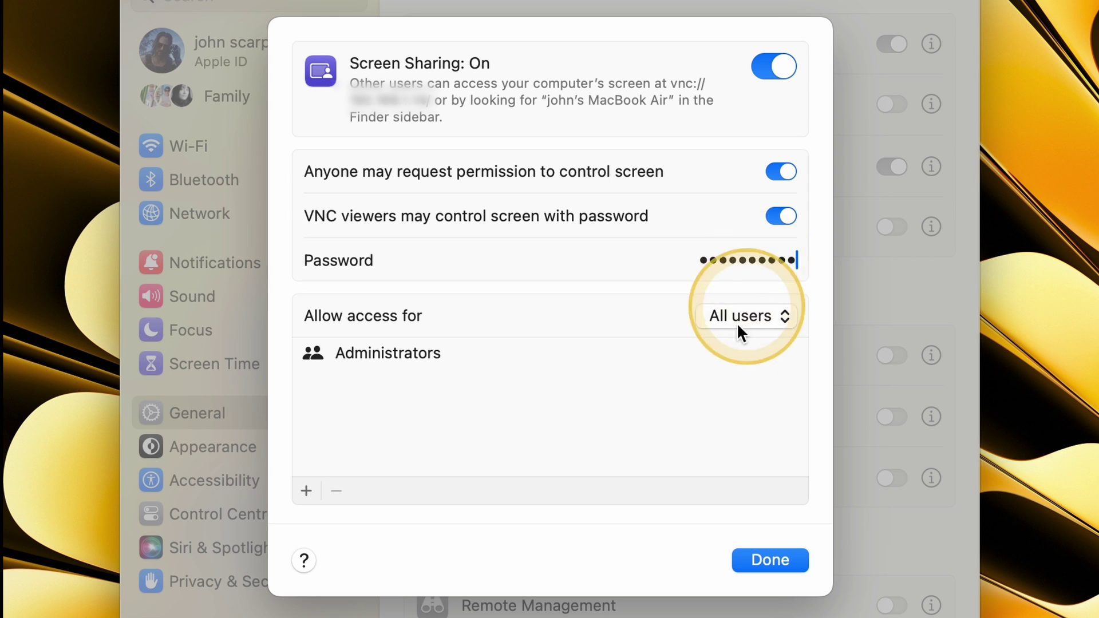
# Step: Try restricting access to Only these users, then set Allow access back to All users
pyautogui.click(769, 316)
pyautogui.click(809, 342)
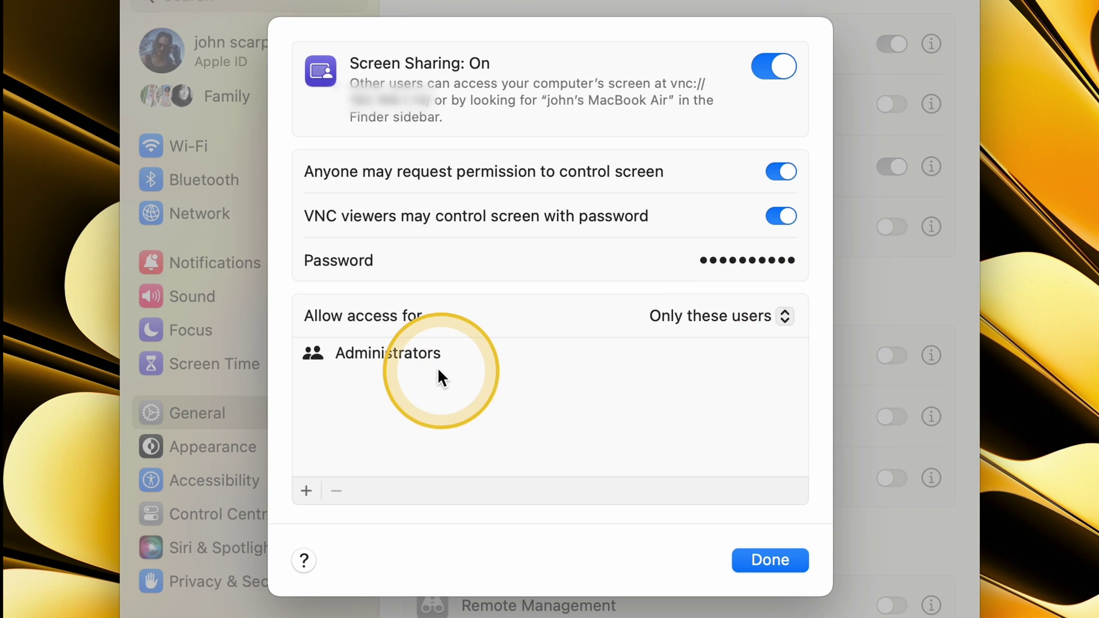
pyautogui.click(306, 491)
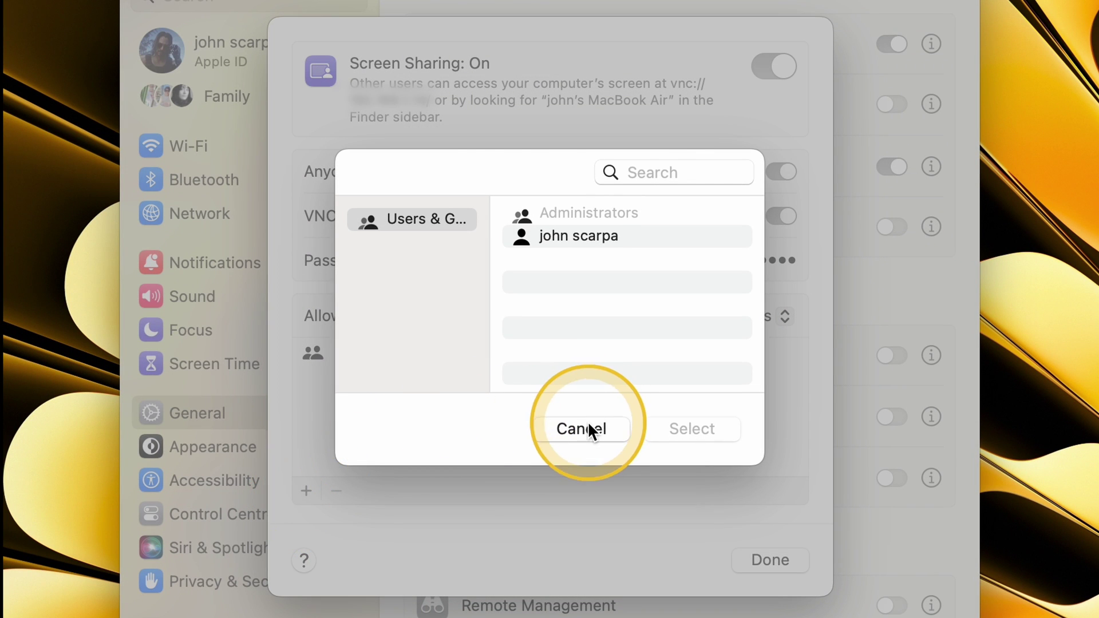
pyautogui.click(584, 426)
pyautogui.click(730, 322)
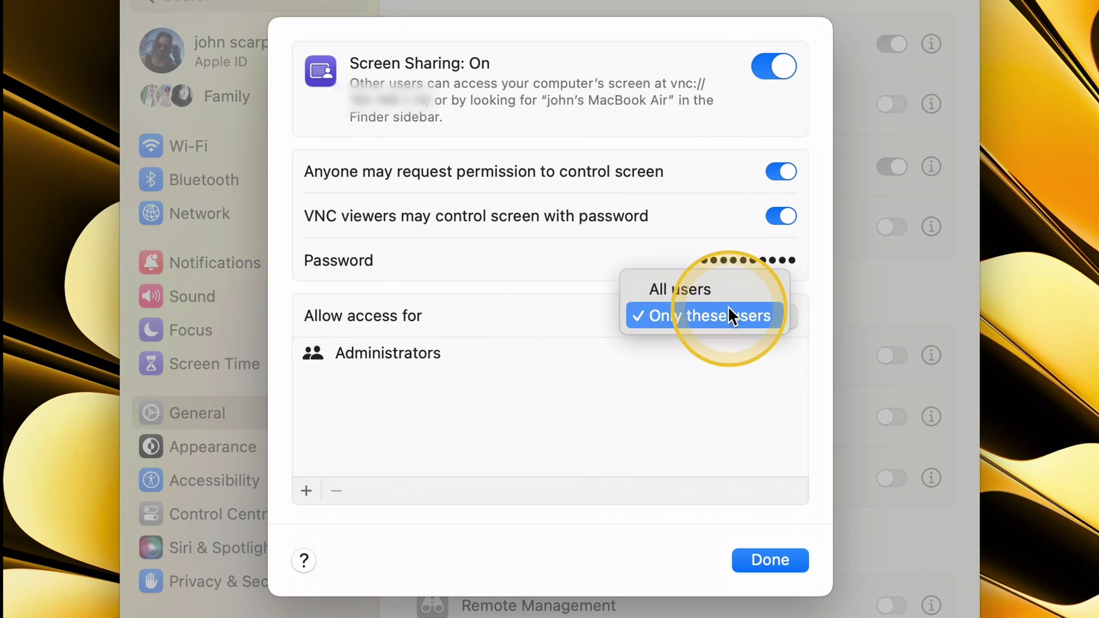
pyautogui.click(726, 296)
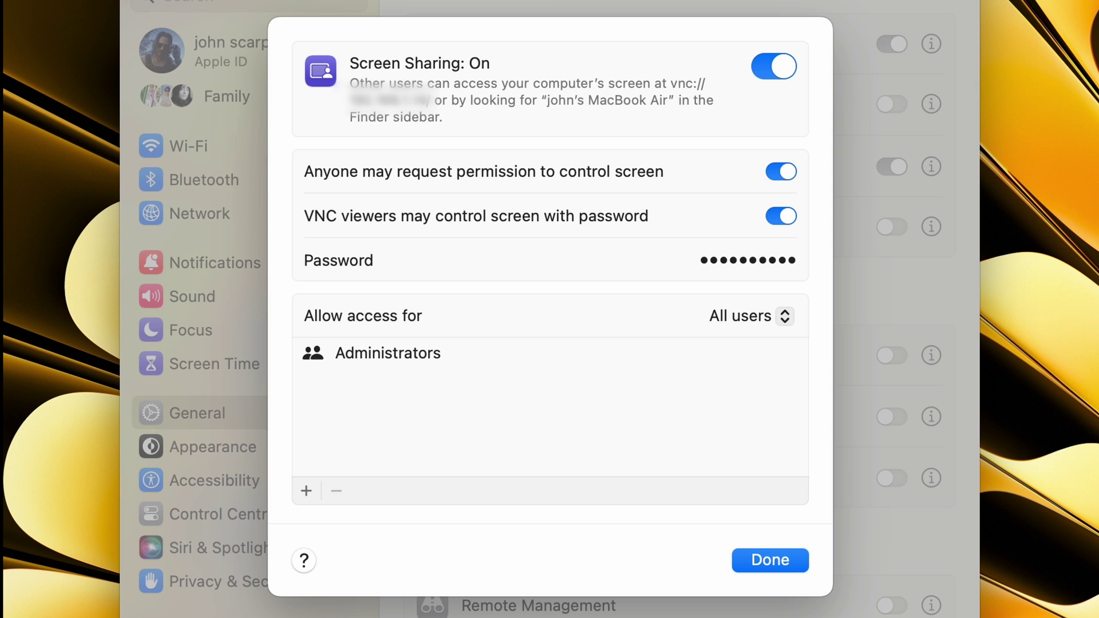
# Step: Select and copy the vnc:// address shown in the Screen Sharing description
pyautogui.moveTo(671, 83); pyautogui.dragTo(432, 102)
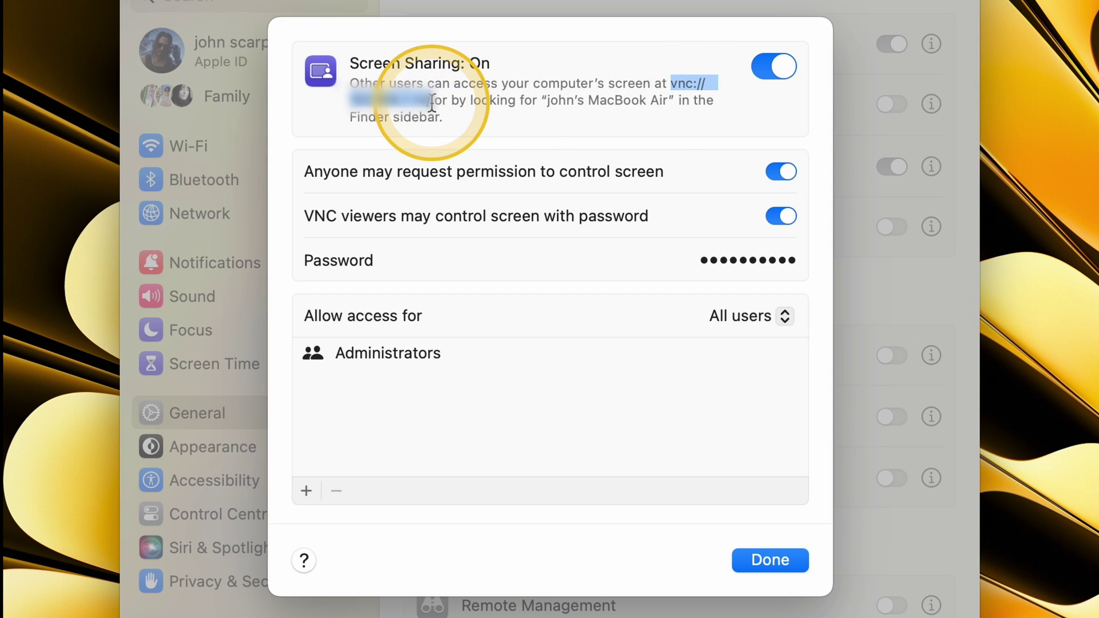
pyautogui.rightClick(430, 101)
pyautogui.click(491, 221)
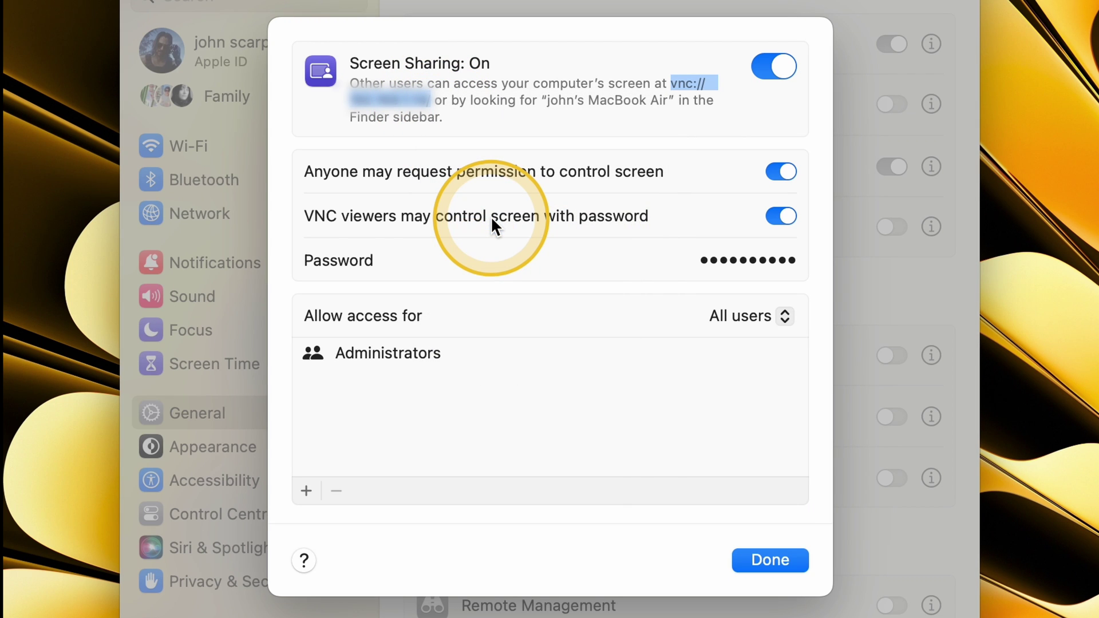
pyautogui.click(665, 90)
pyautogui.moveTo(665, 89); pyautogui.dragTo(670, 83)
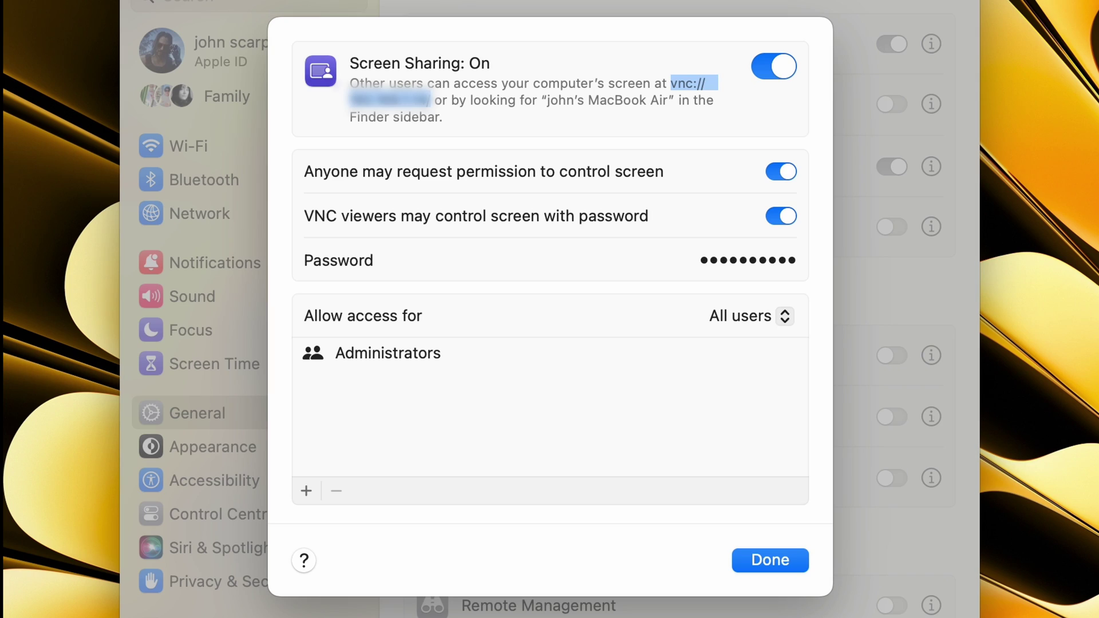
pyautogui.moveTo(673, 83); pyautogui.dragTo(682, 85)
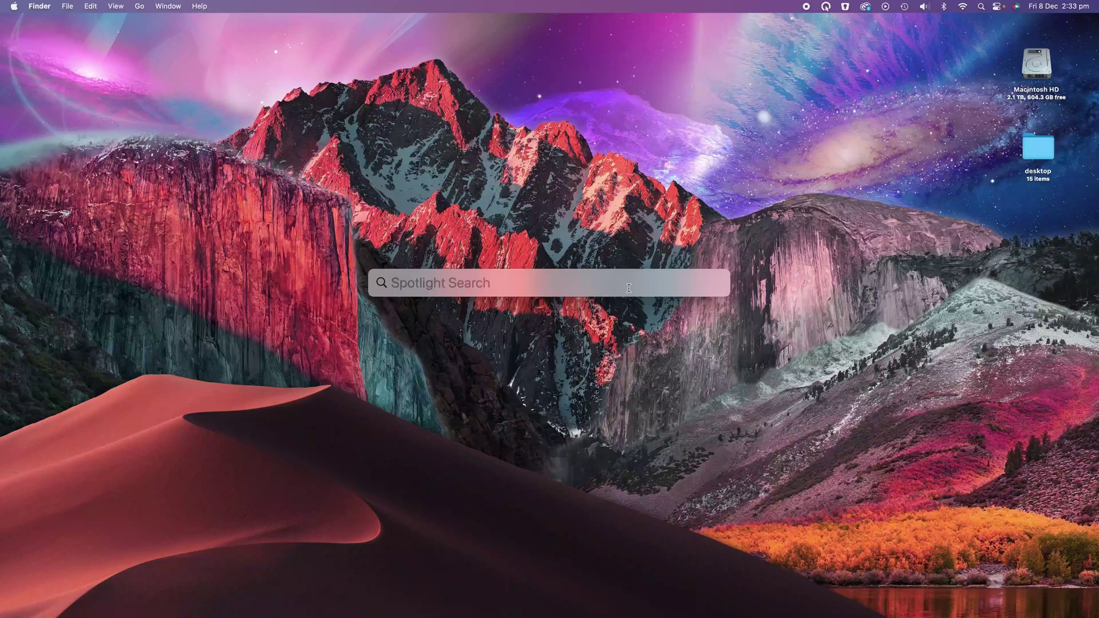
# Step: Search Spotlight for 'screen sha' and launch Screen Sharing.app
pyautogui.write('s')
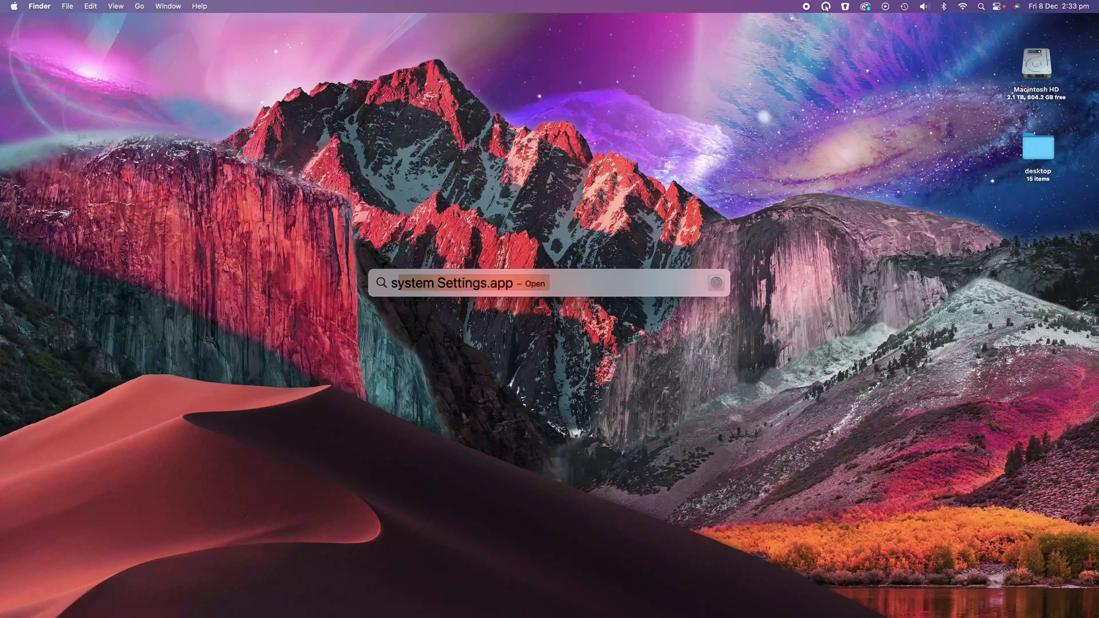
pyautogui.write('creen')
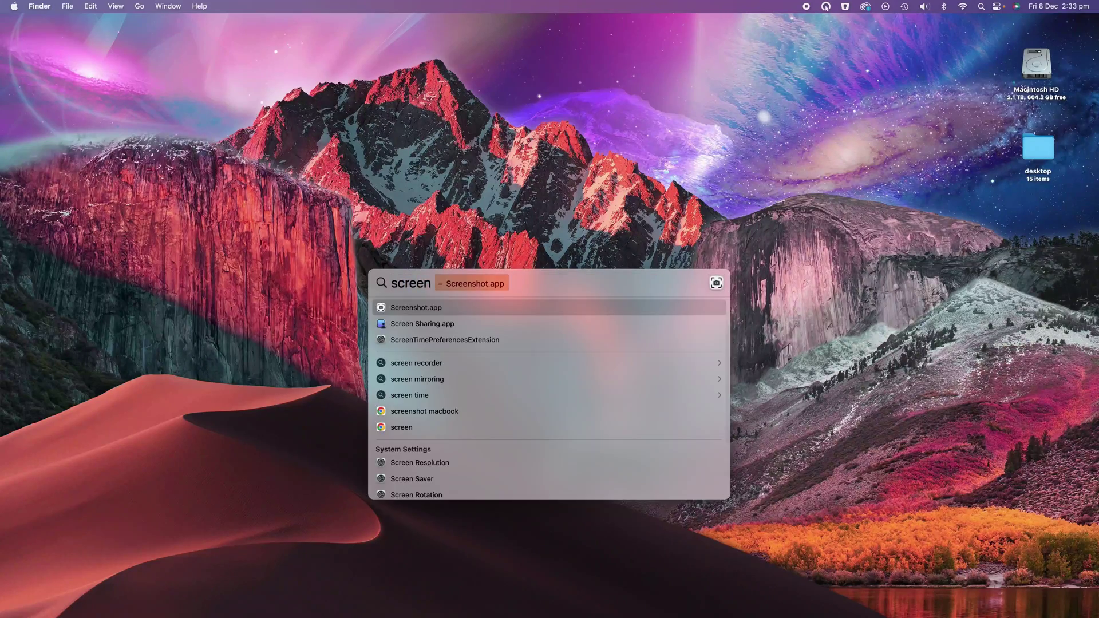
pyautogui.write(' sharing.app')
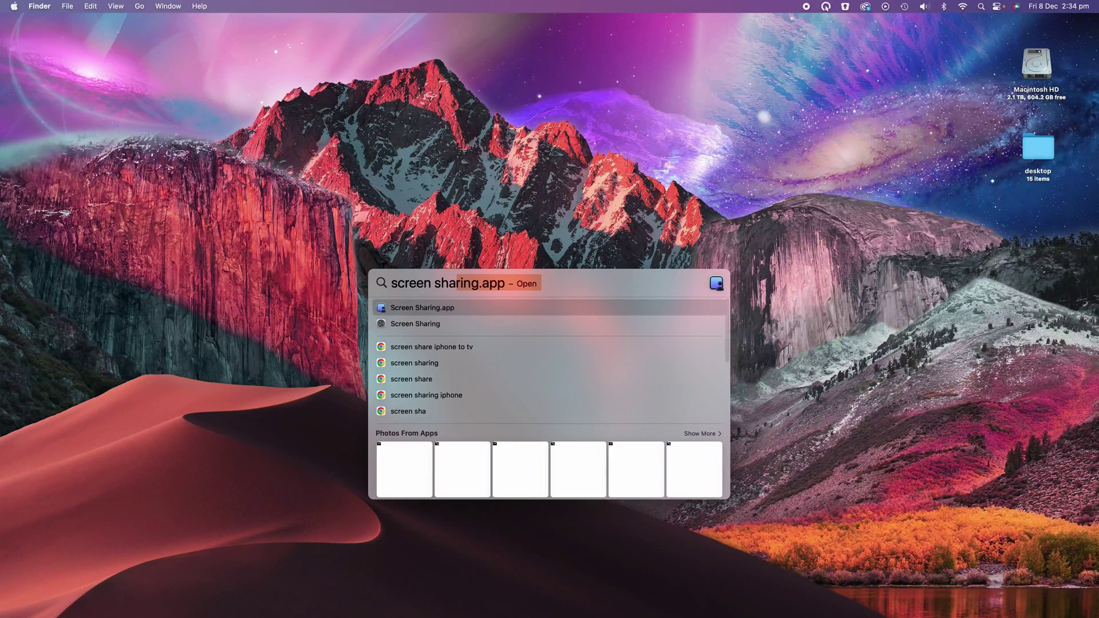
pyautogui.click(452, 309)
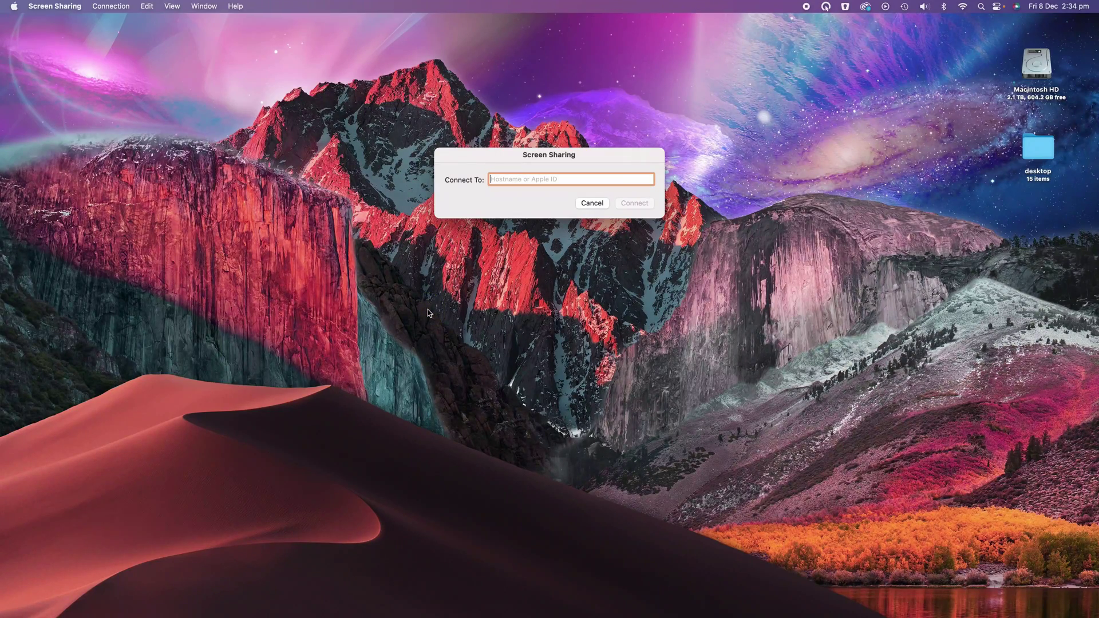
# Step: Connect to the pasted vnc:// address and sign in by requesting permission
pyautogui.click(505, 179)
pyautogui.press('super+v')
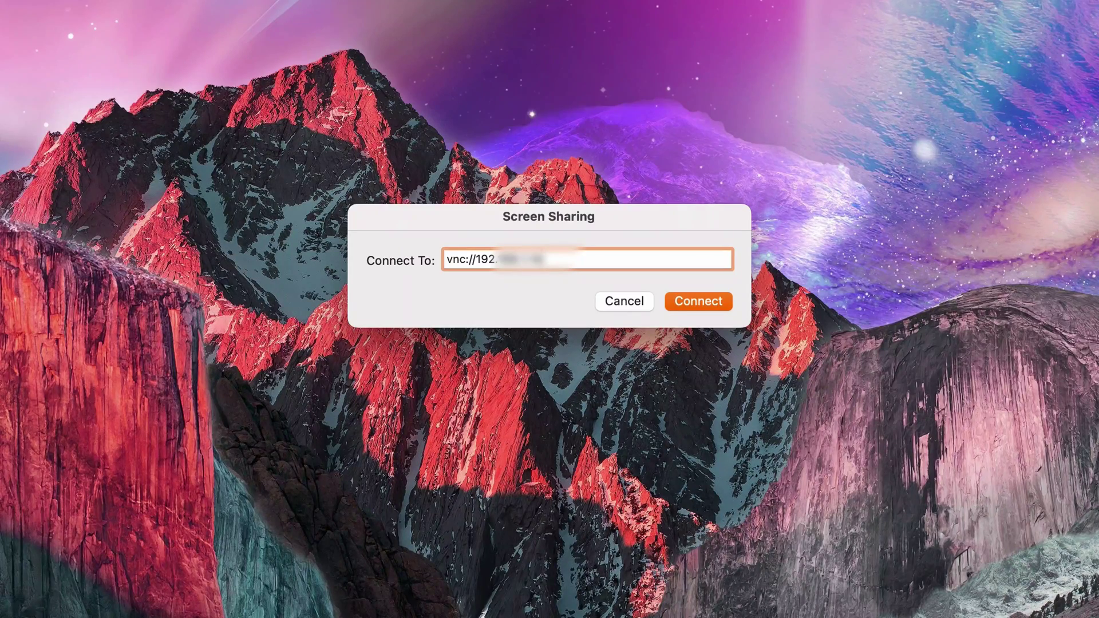
pyautogui.click(715, 307)
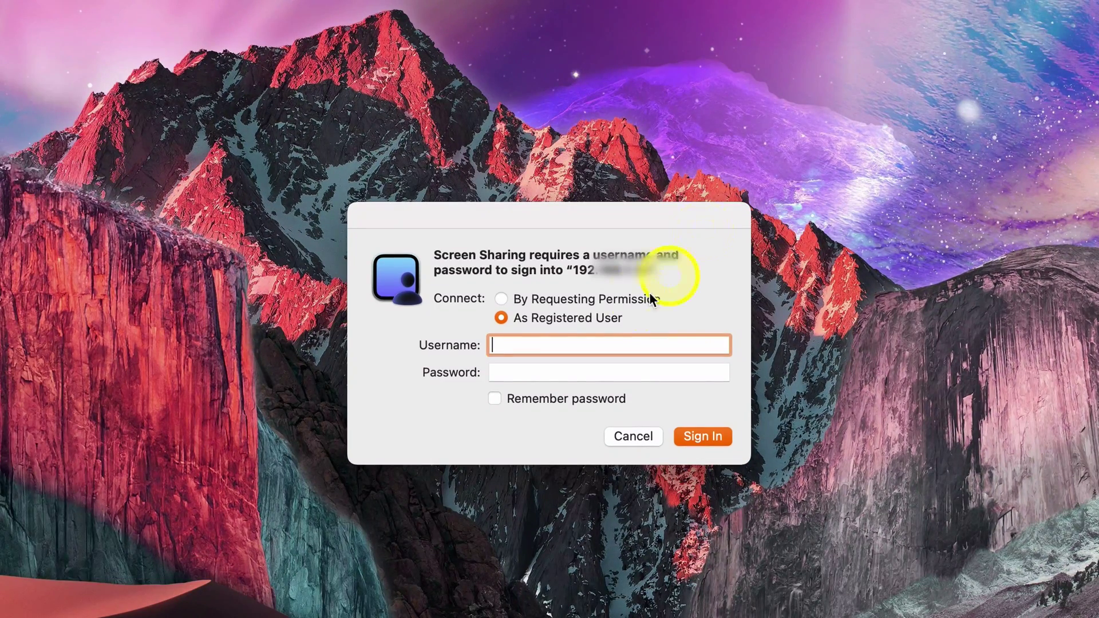
pyautogui.click(503, 298)
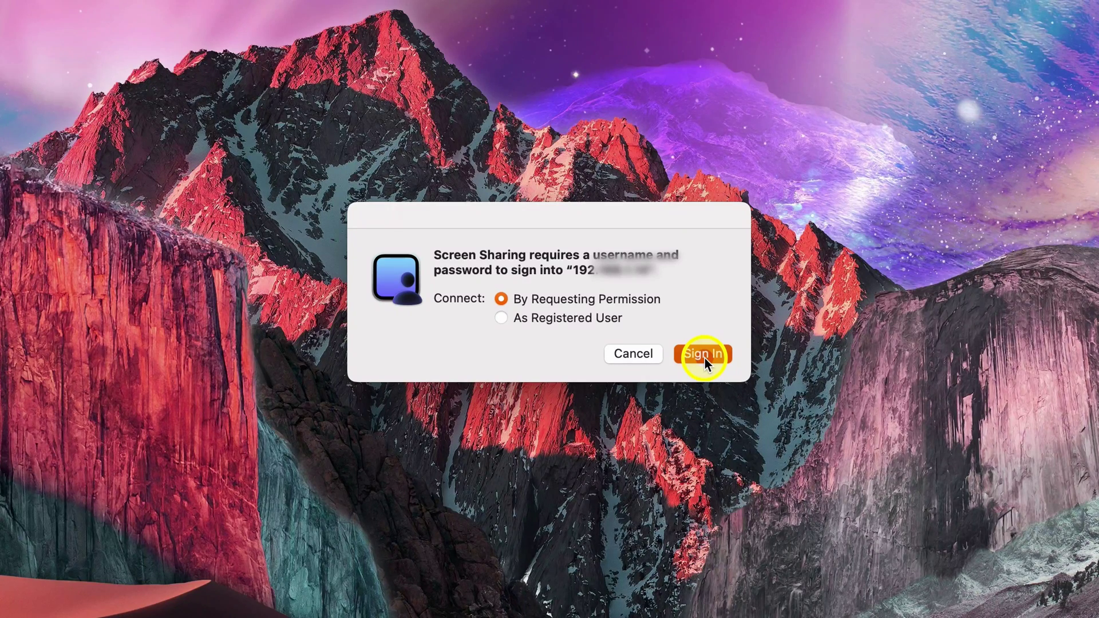
pyautogui.click(705, 359)
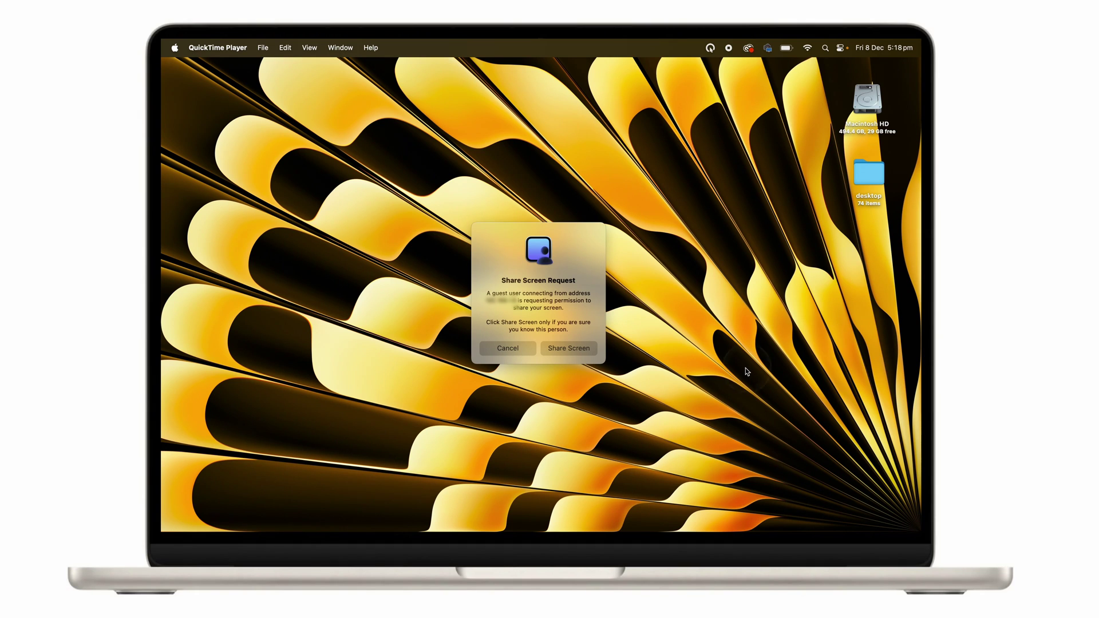
# Step: Accept the Share Screen Request on the MacBook so its desktop appears on the iMac
pyautogui.click(568, 348)
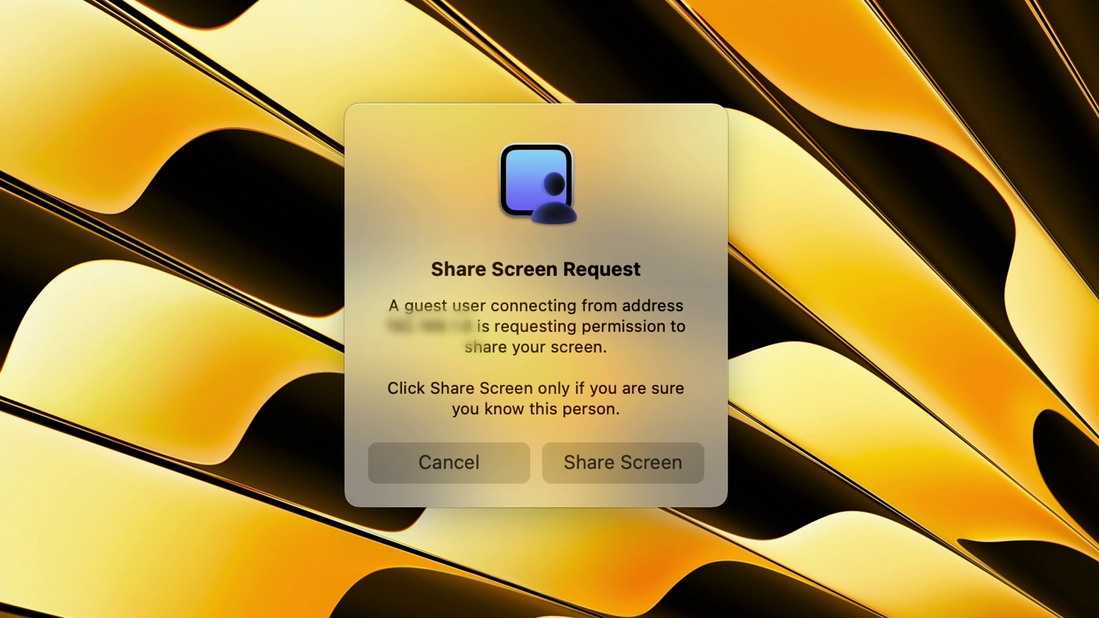
pyautogui.click(664, 480)
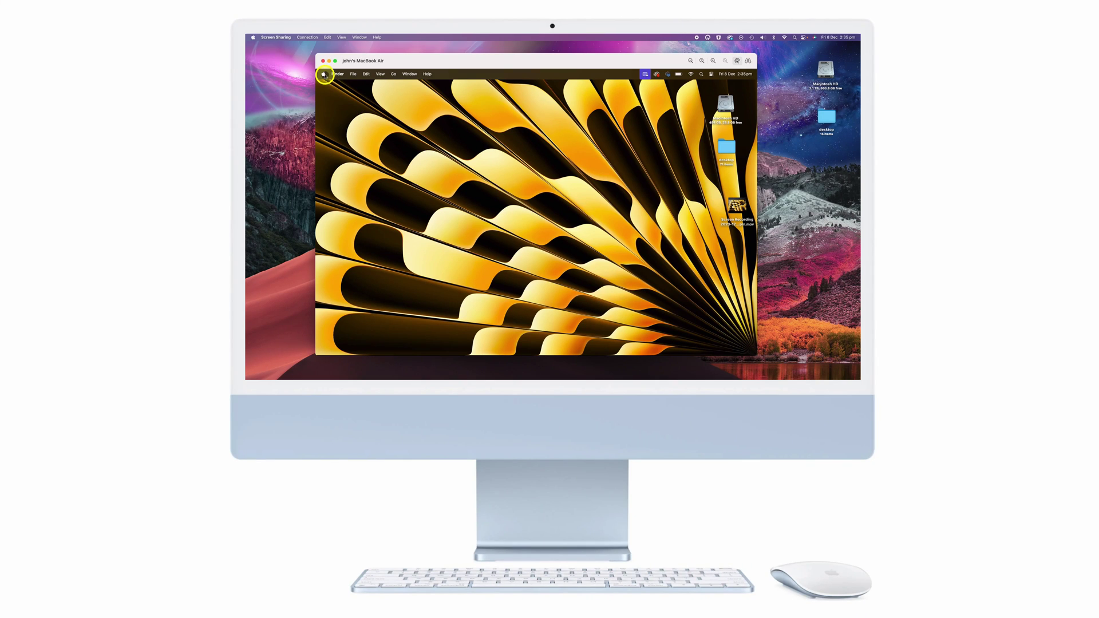
pyautogui.click(324, 74)
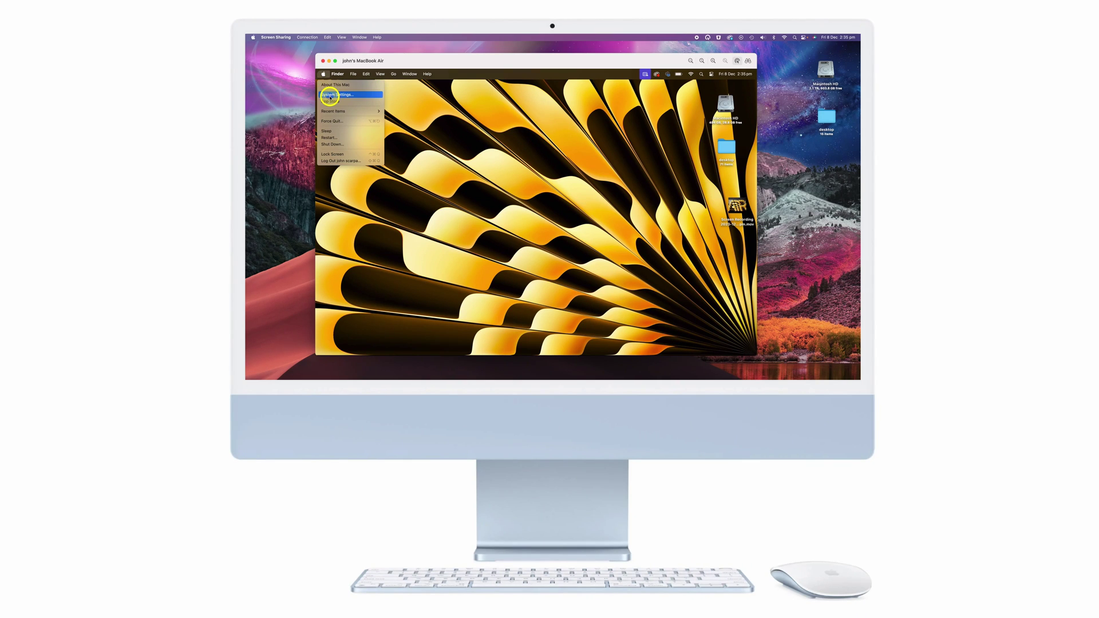
pyautogui.click(330, 95)
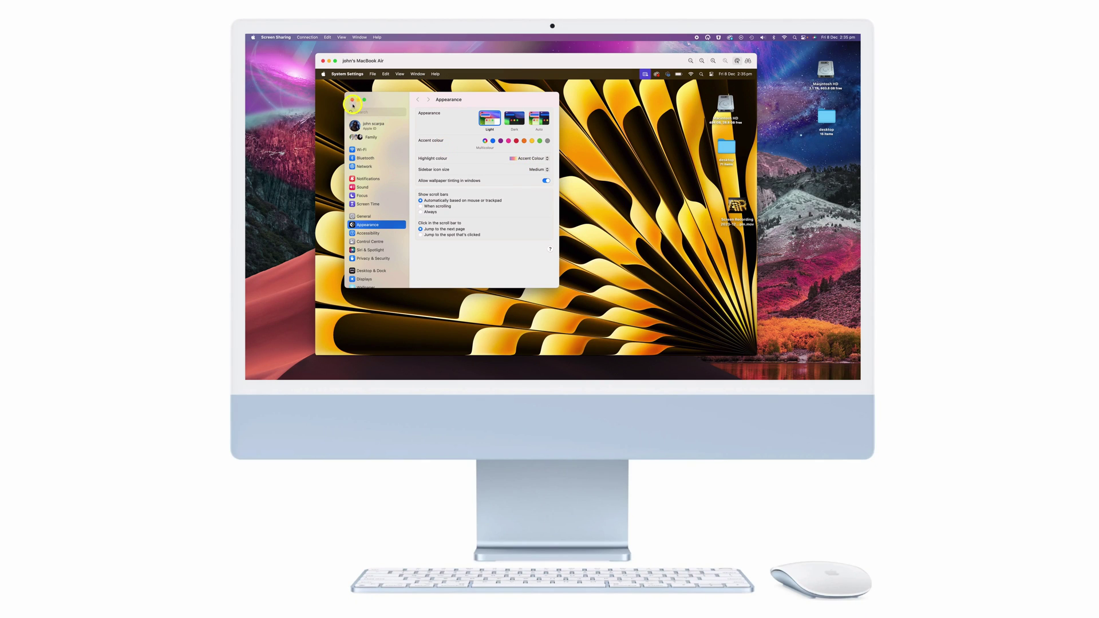
pyautogui.click(352, 100)
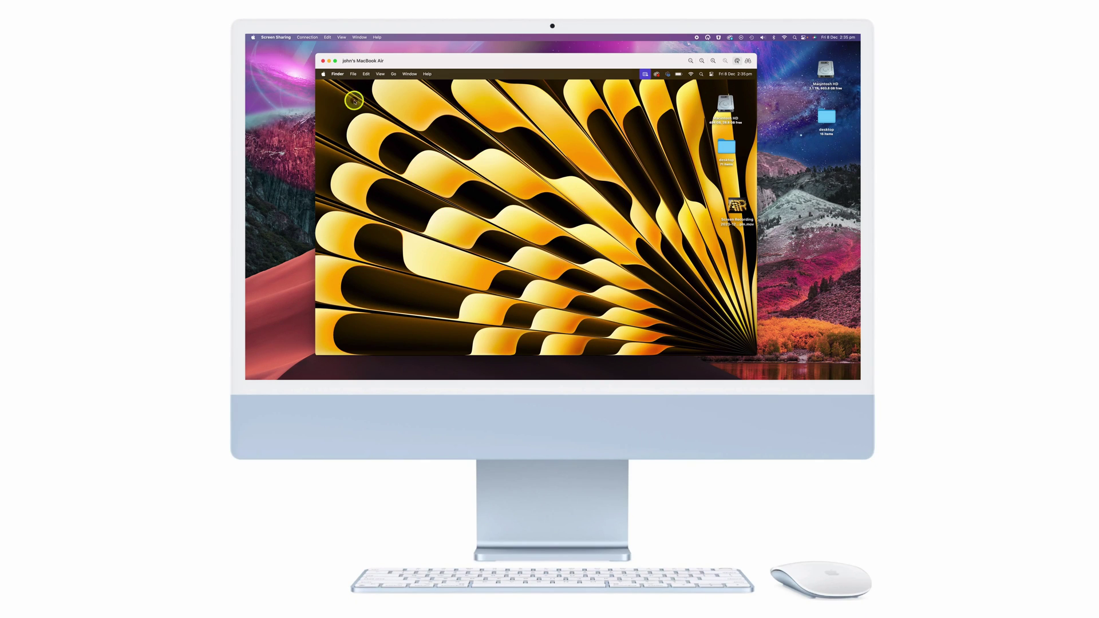
pyautogui.doubleClick(726, 108)
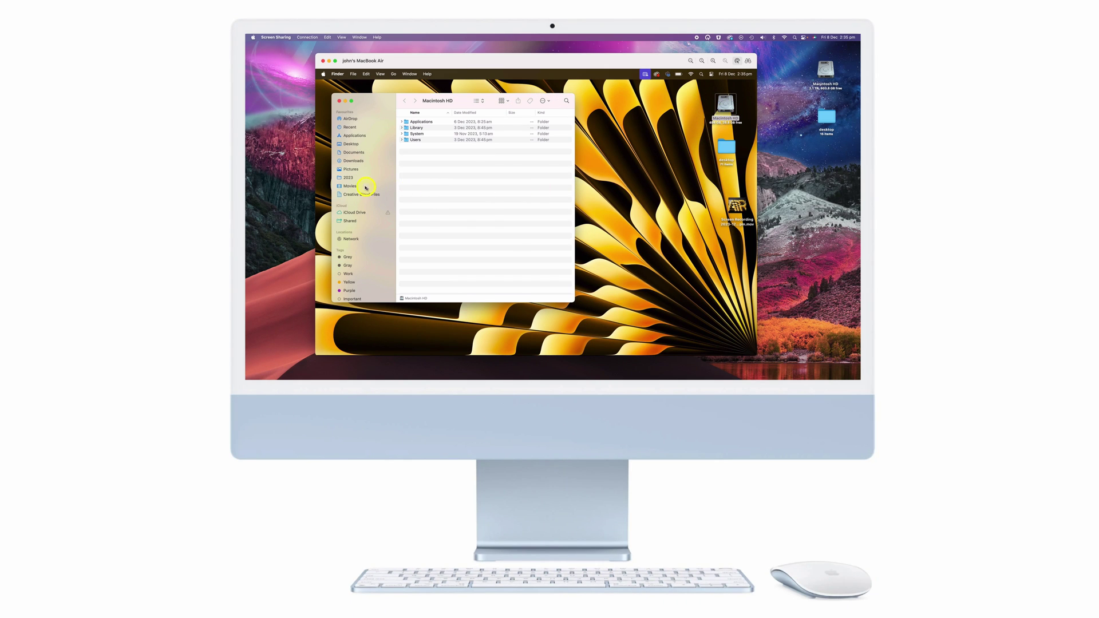
pyautogui.click(339, 101)
pyautogui.moveTo(477, 353)
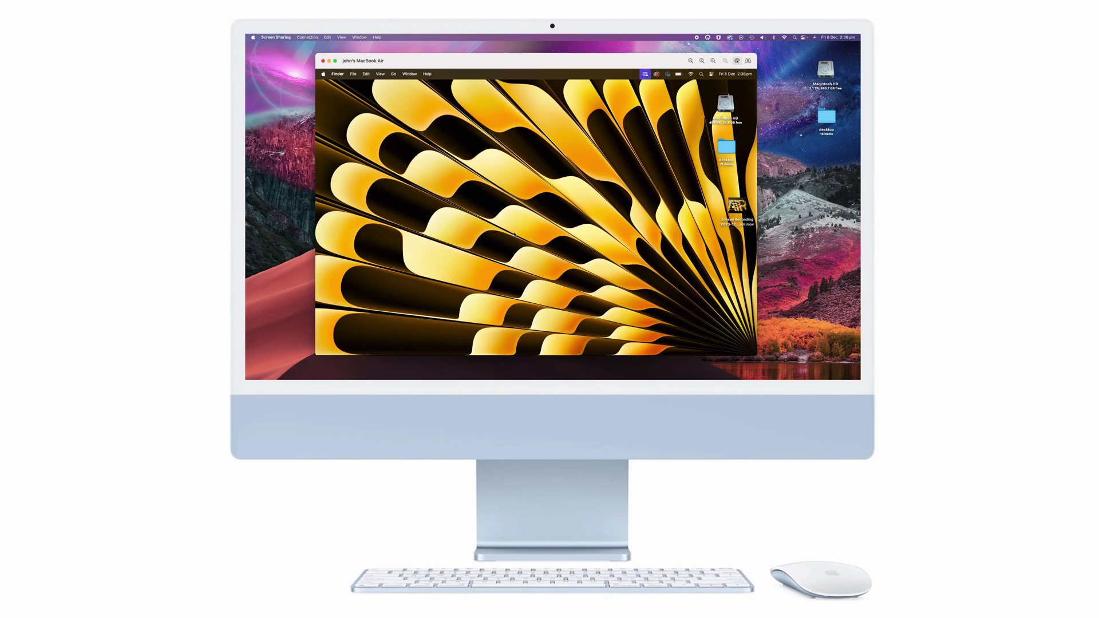
pyautogui.click(513, 236)
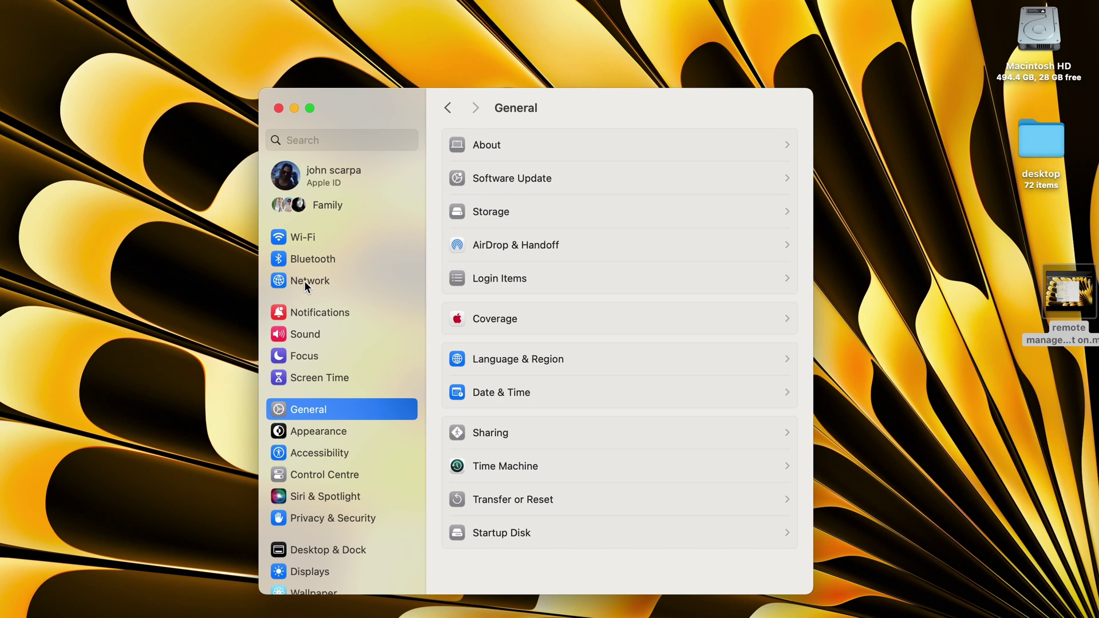
# Step: Turn the firewall off and back on under Network › Firewall, then view its Options
pyautogui.click(304, 280)
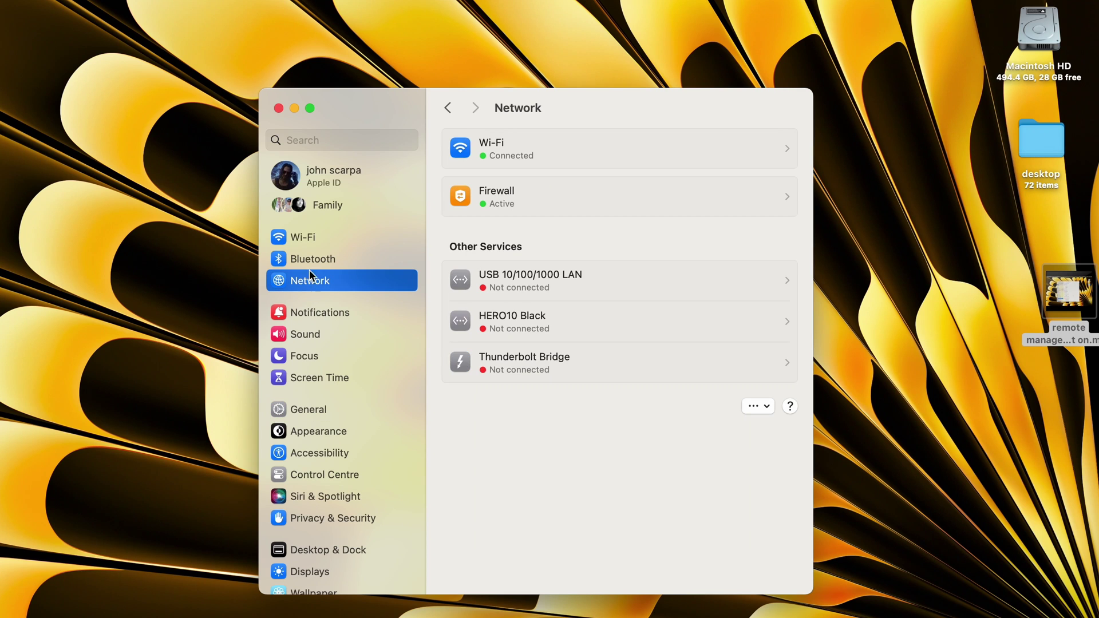
pyautogui.click(621, 202)
pyautogui.click(784, 145)
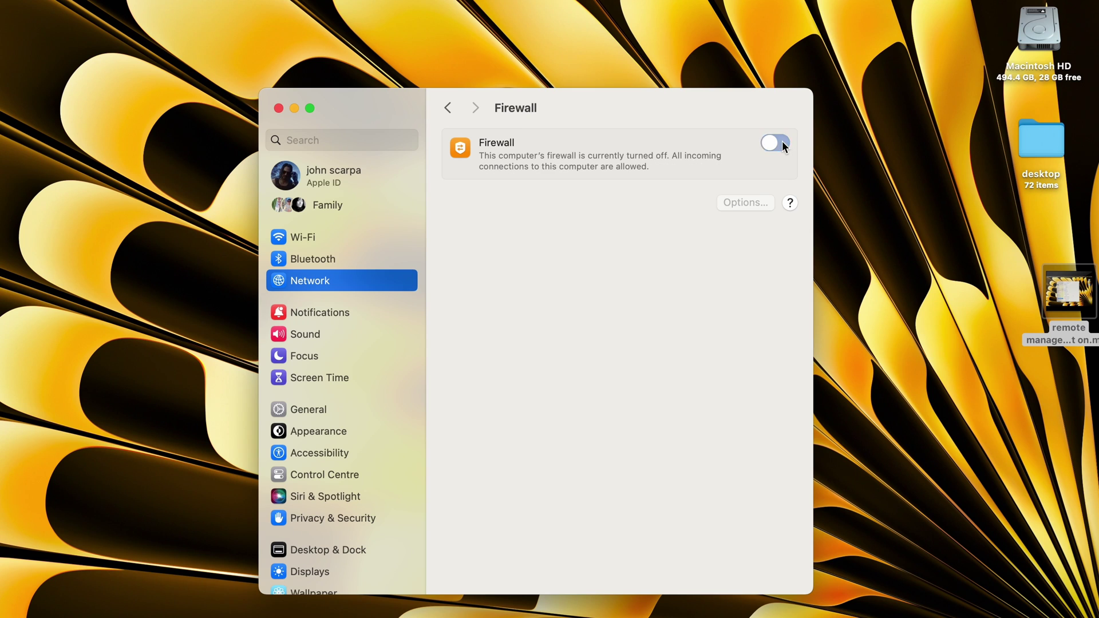
pyautogui.click(782, 146)
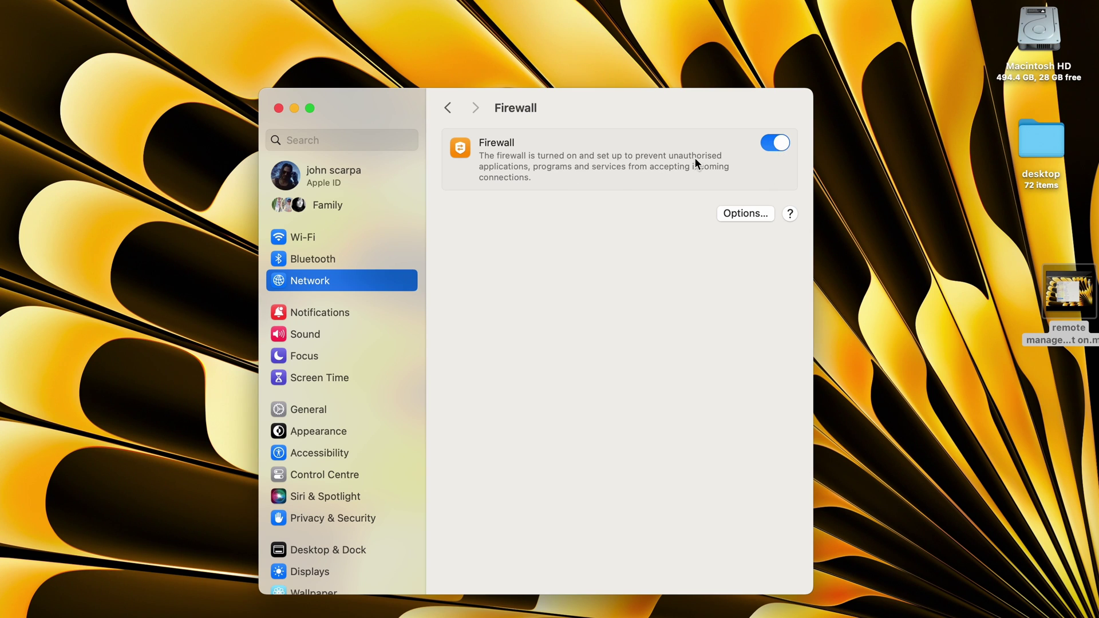
pyautogui.click(745, 213)
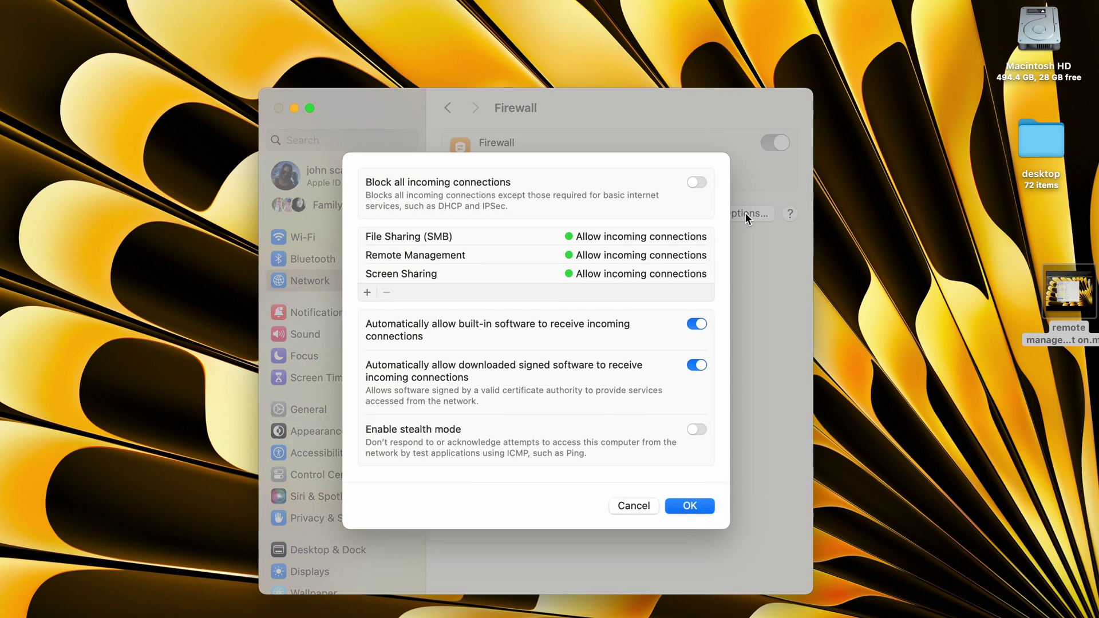